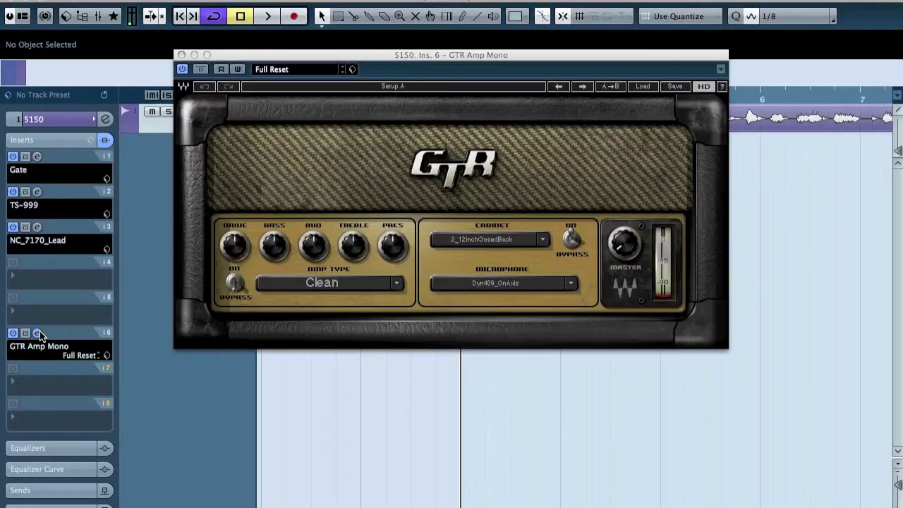
Step: Close the GTR Amp Mono window and insert the REVerence reverb in the 5150 track's fifth insert slot
click(38, 332)
click(57, 308)
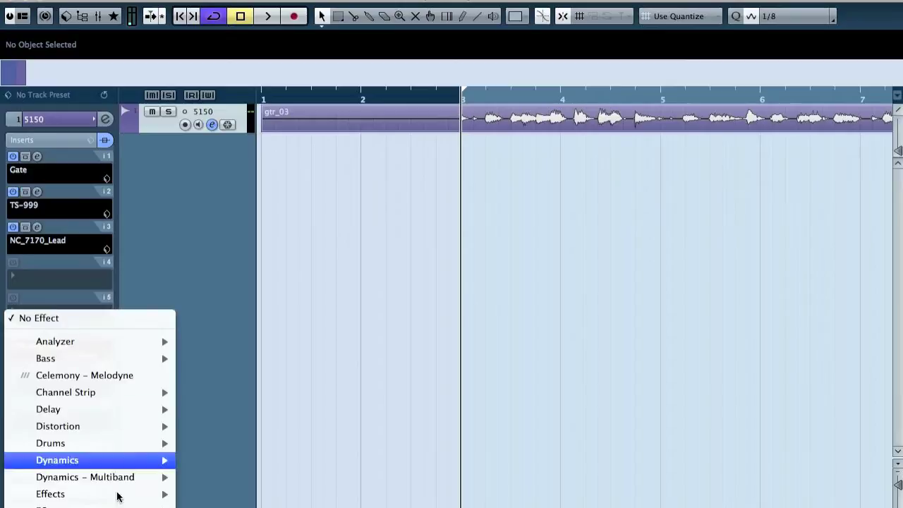
mouse_move(105, 494)
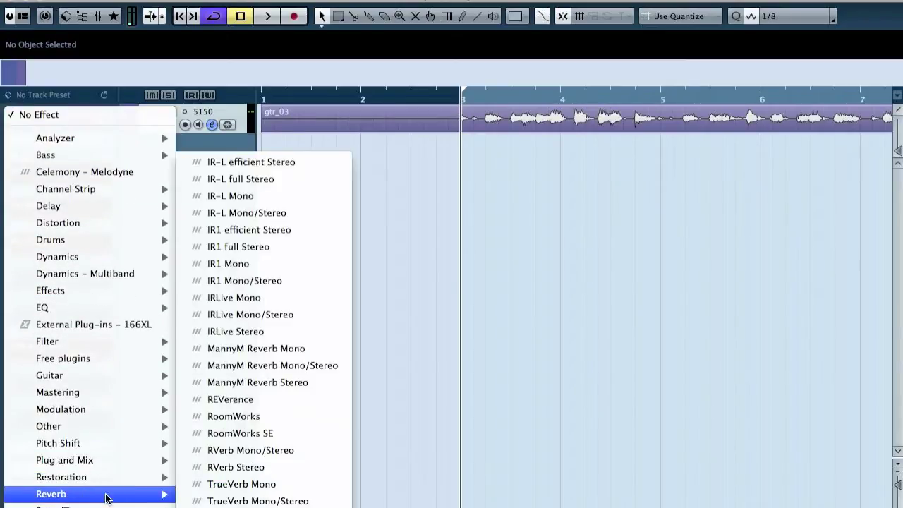
click(267, 403)
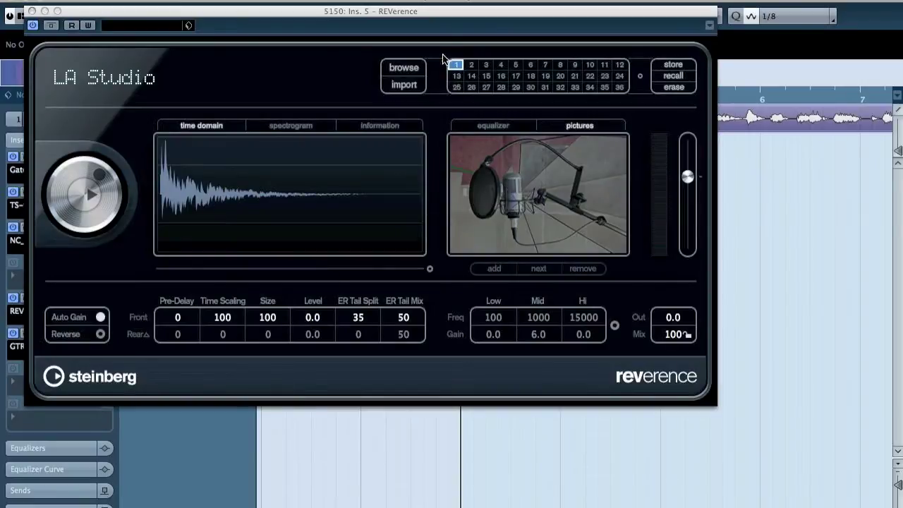
Step: Import the 8_dc impulse response from the Catharsis New Impulses folder into REVerence
click(414, 86)
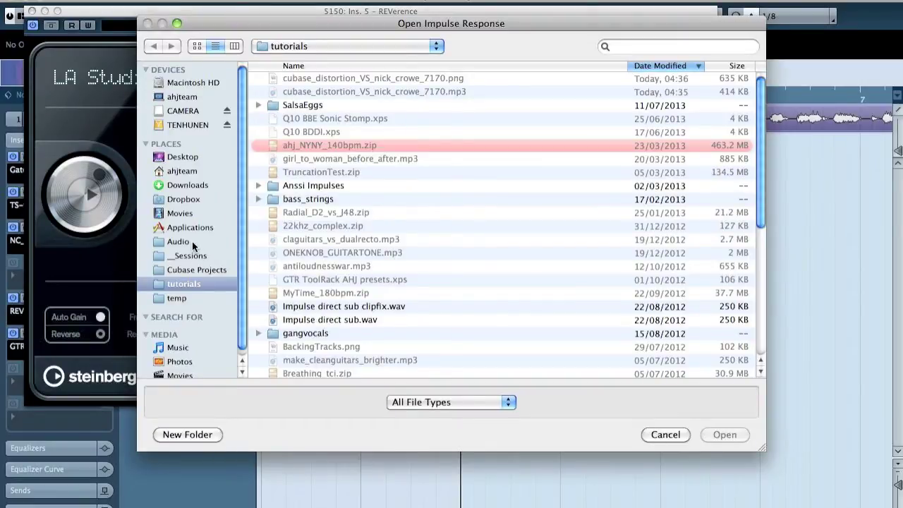
click(192, 241)
double_click(332, 144)
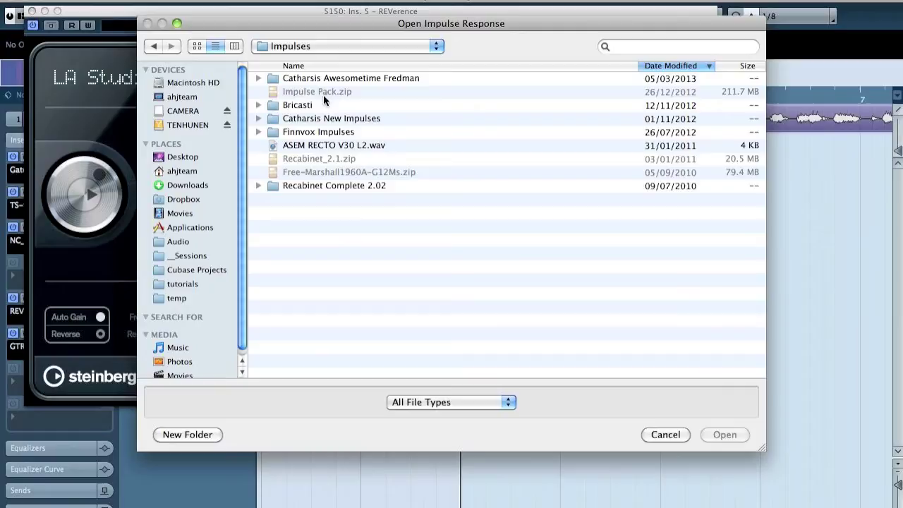
double_click(331, 118)
double_click(310, 78)
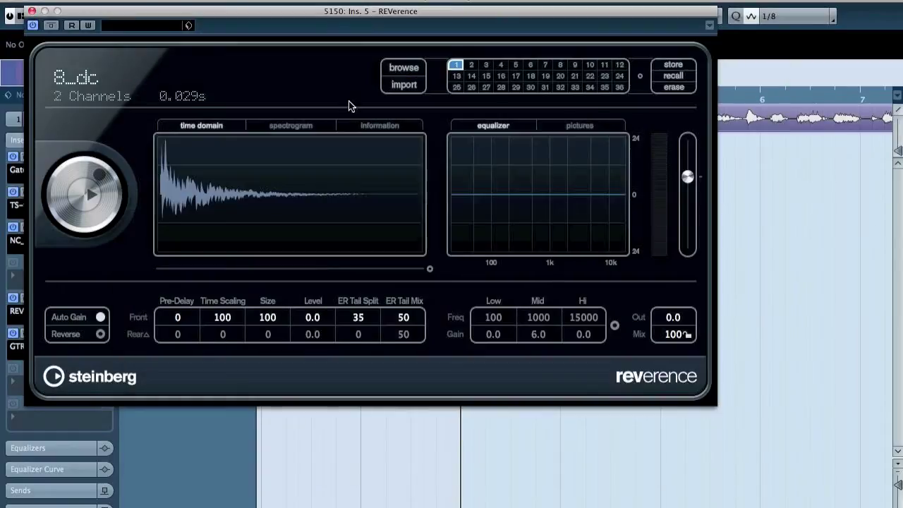
Step: Close REVerence and remove it from the 5150 track's fifth insert slot
click(32, 11)
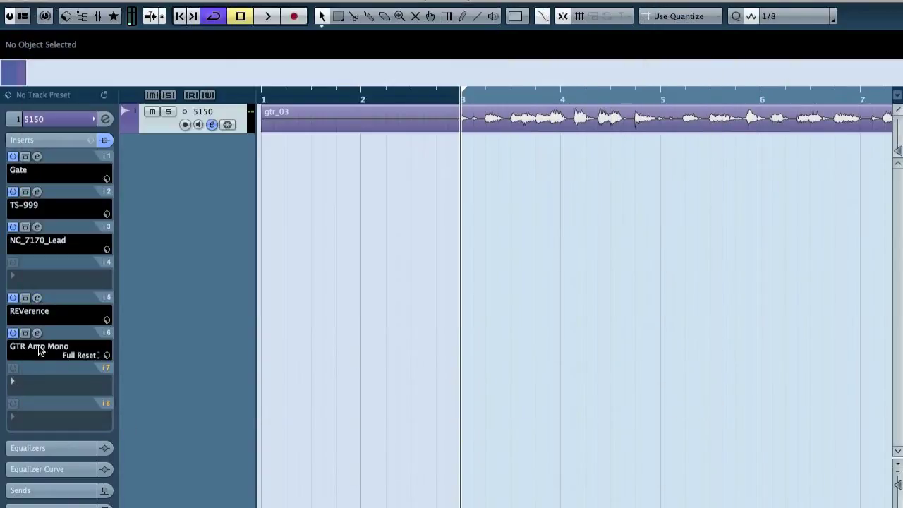
click(42, 317)
click(42, 318)
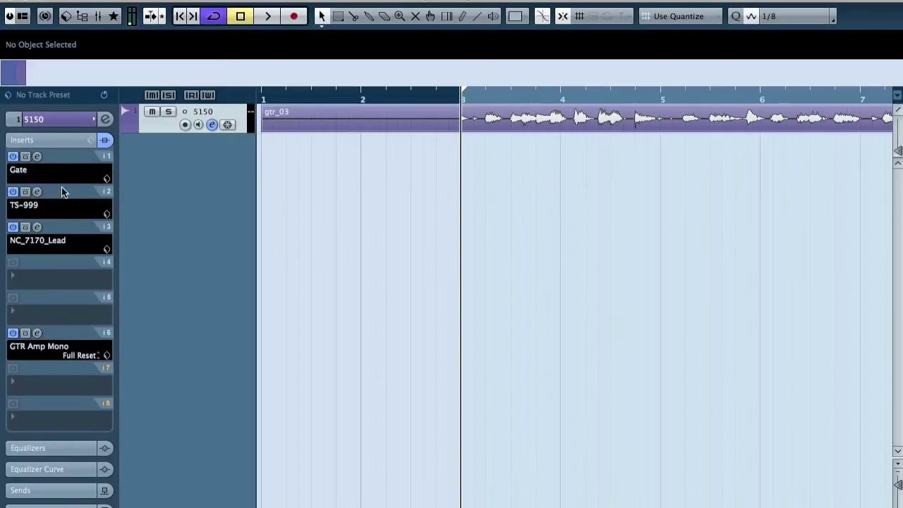
Step: Review the NC_7170_Lead and TS-999 inserts on the 5150 track and listen to the looped guitar part
click(38, 227)
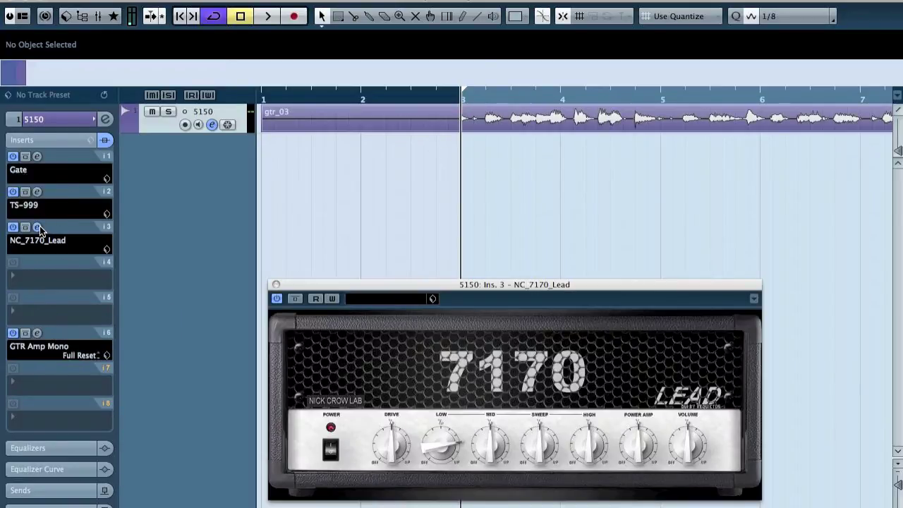
click(38, 227)
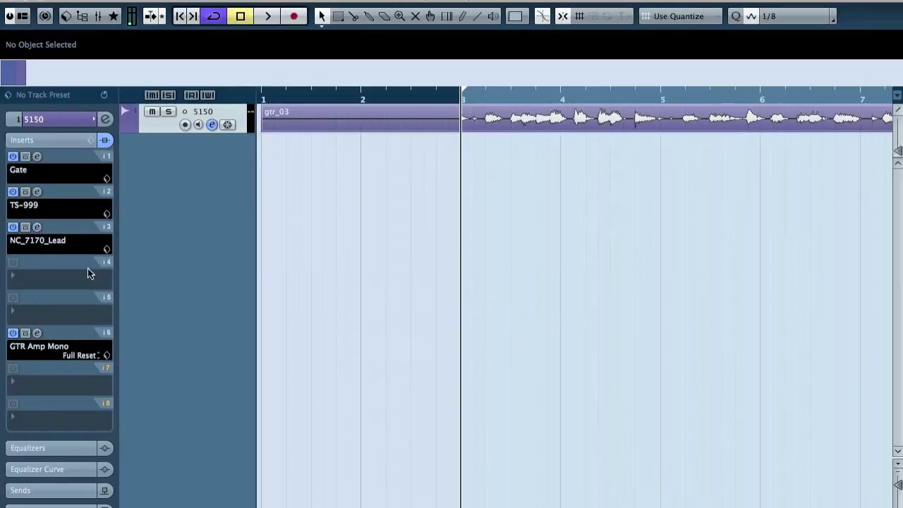
key(space)
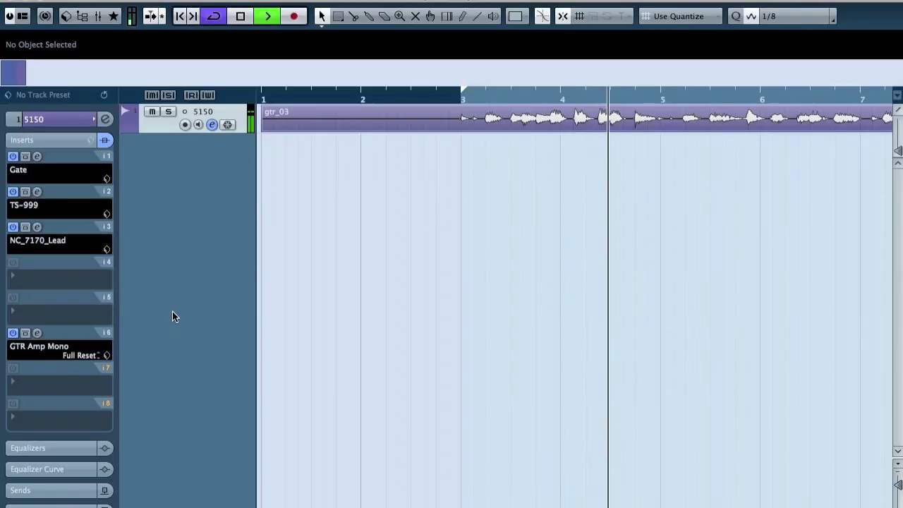
key(g)
key(g)
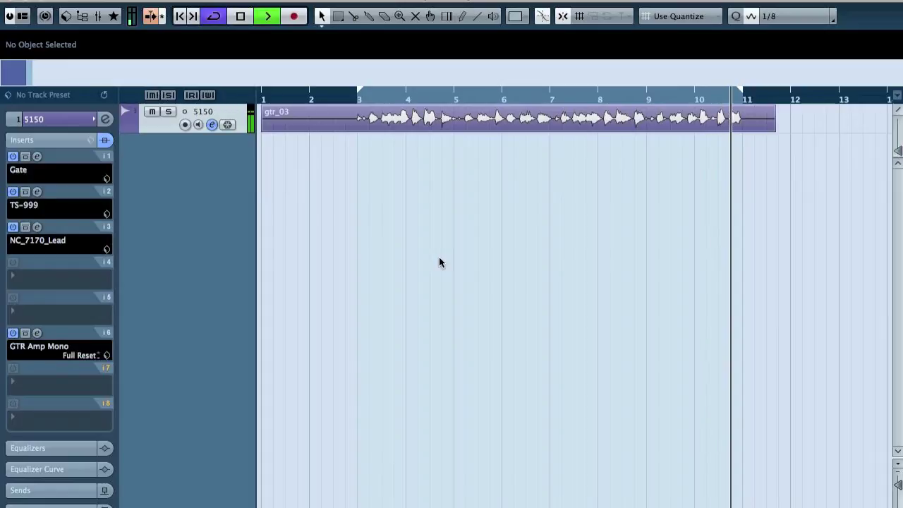
key(space)
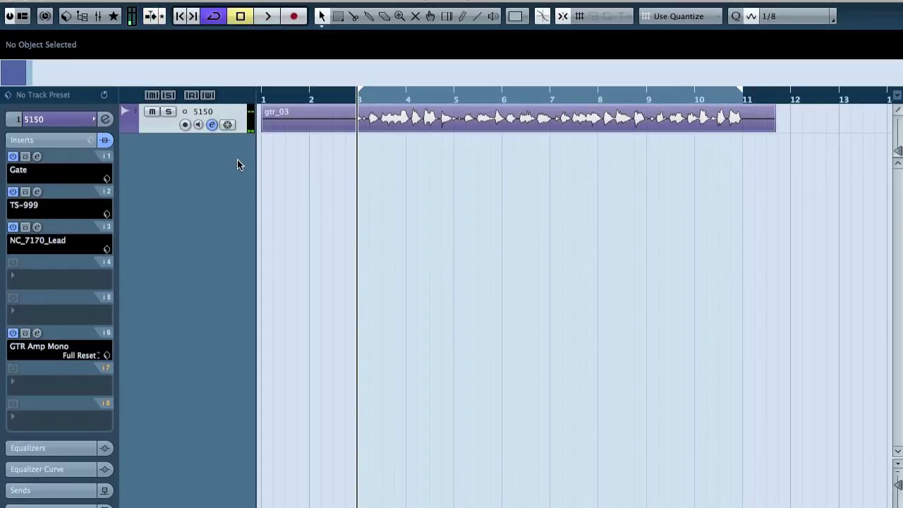
click(37, 192)
click(37, 192)
Step: Duplicate the 5150 track and rename the copy Cubase
right_click(159, 129)
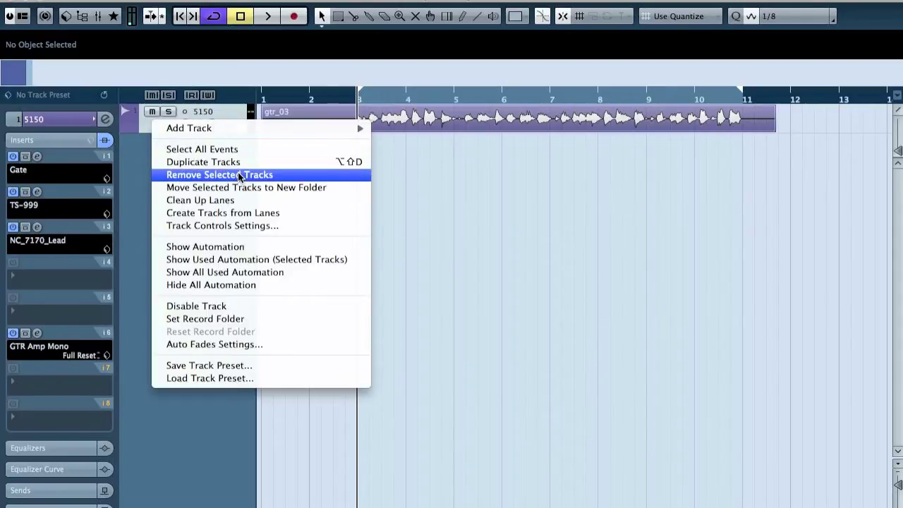
click(488, 270)
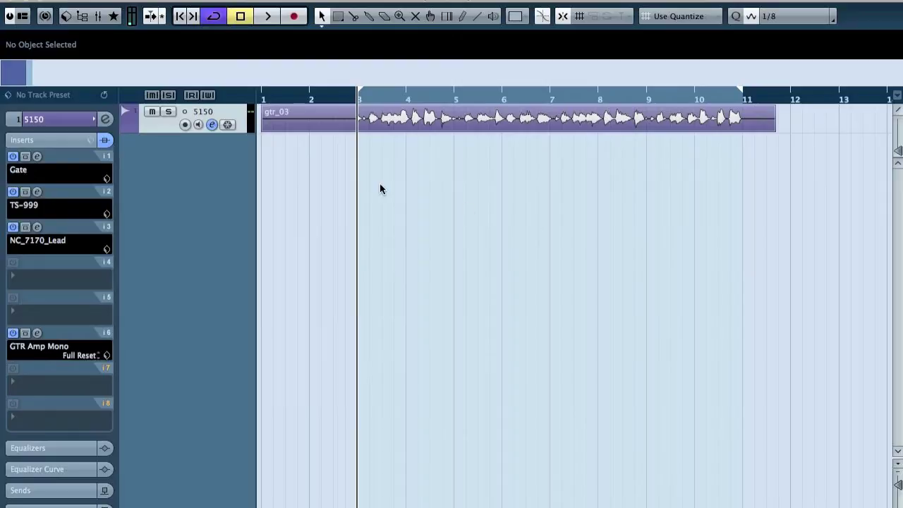
key(super+d)
double_click(204, 142)
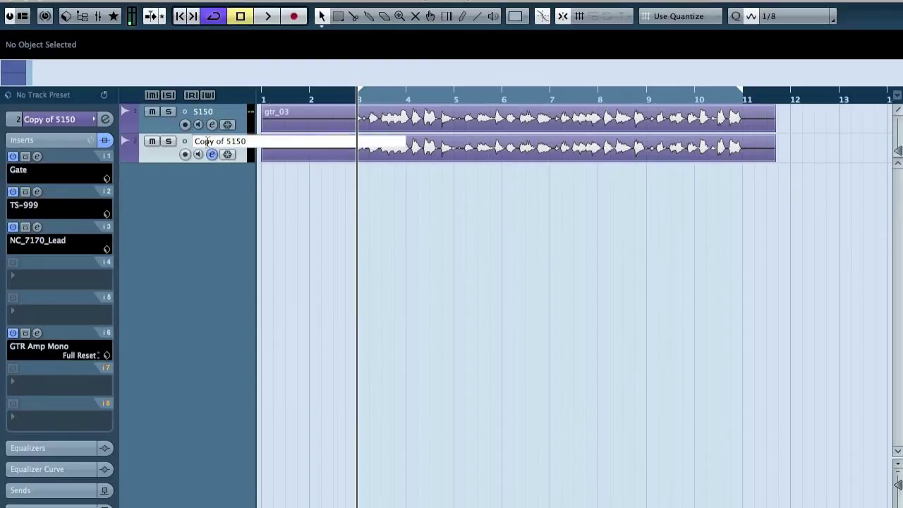
text(Cubase)
key(Return)
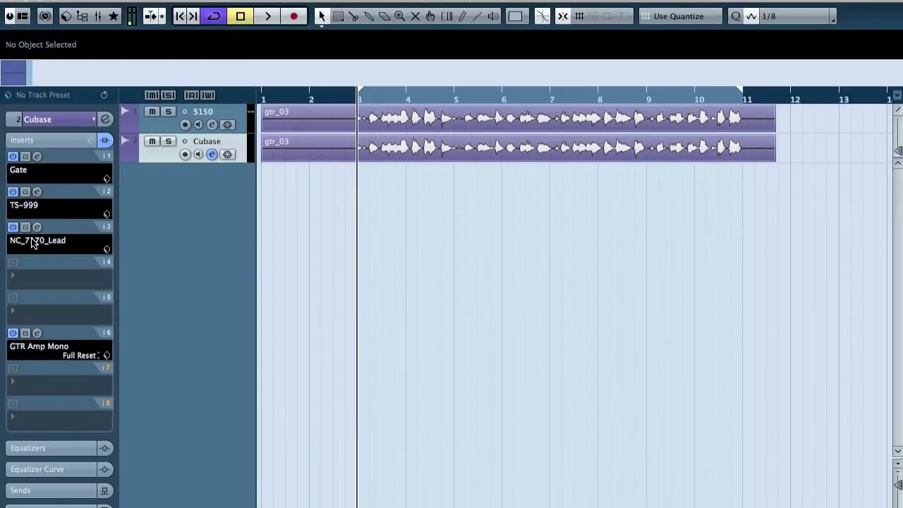
Step: Remove NC_7170_Lead from the Cubase track's third insert slot, discarding its changes
click(82, 245)
click(55, 250)
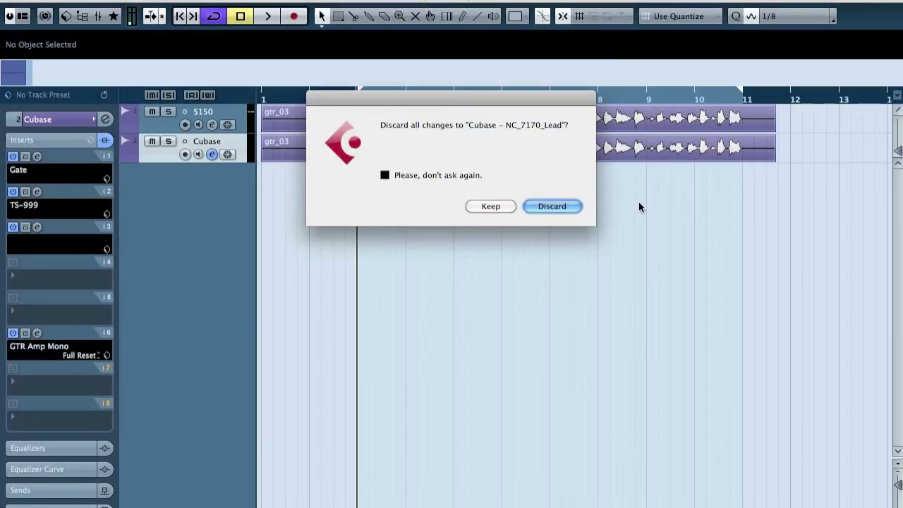
click(552, 206)
Step: Inspect the NC_7170_Lead amp on the 5150 track and return to the Cubase track
click(176, 113)
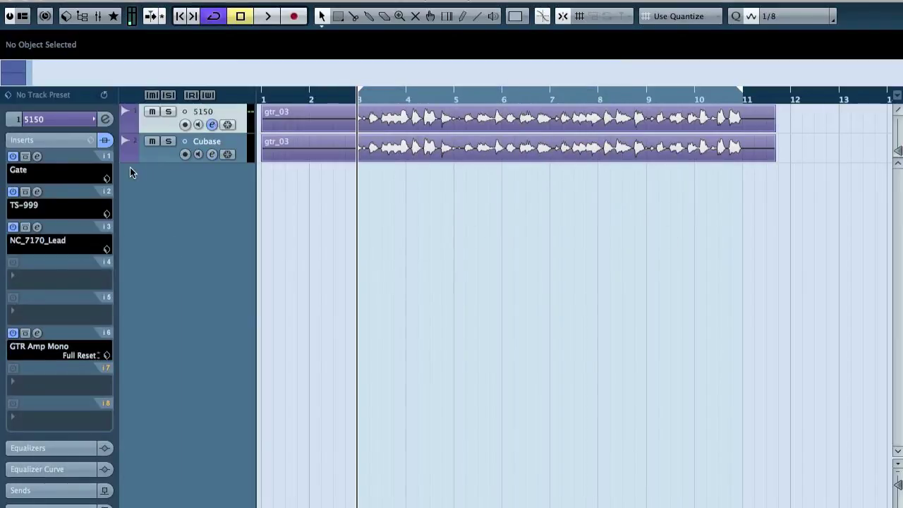
click(38, 227)
click(37, 227)
click(171, 158)
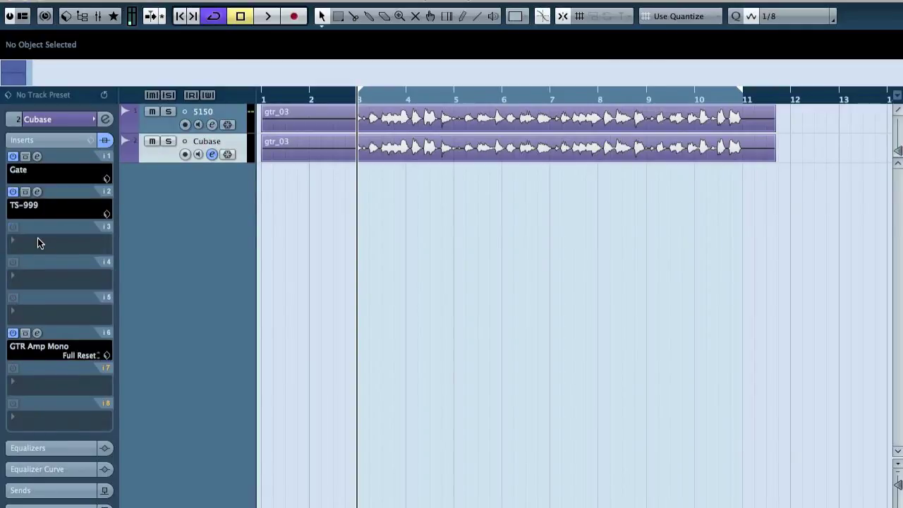
Step: Mute the 5150 track, audition the Cubase track and bypass its TS-999 insert
click(151, 113)
click(31, 244)
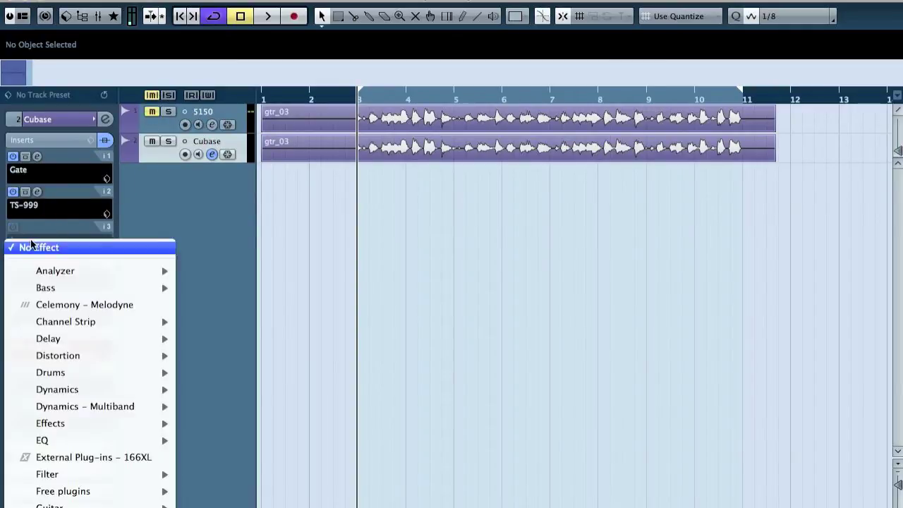
click(215, 224)
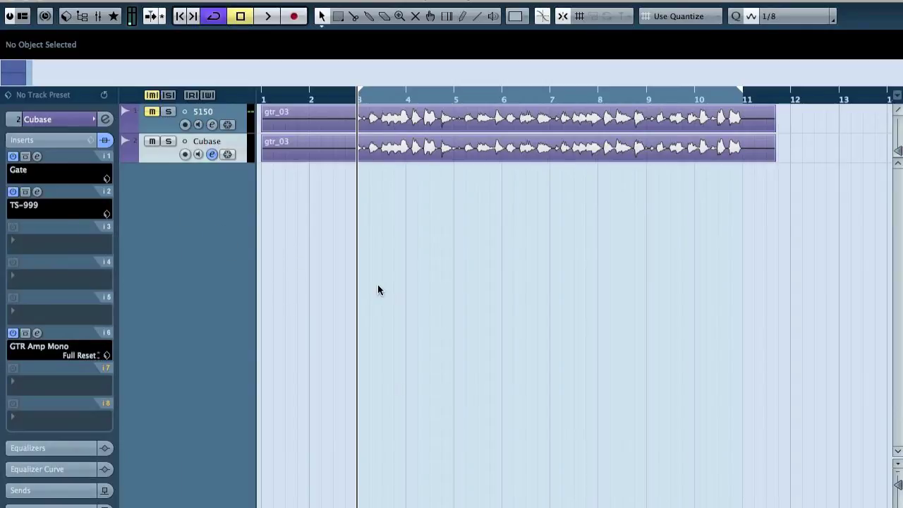
key(space)
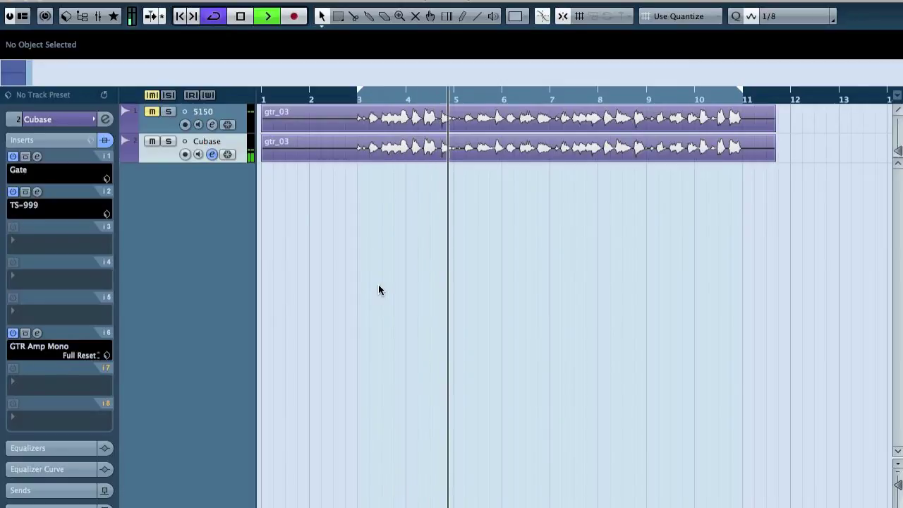
key(space)
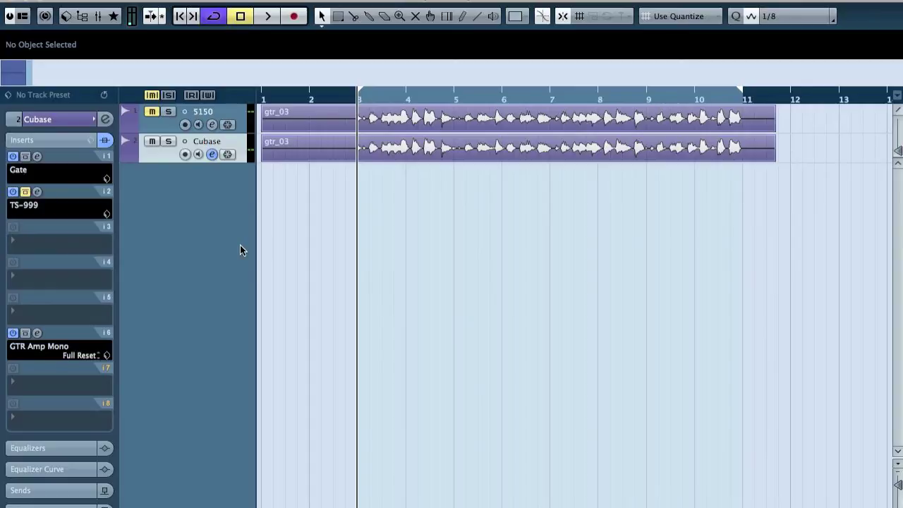
Step: Check the GTR Amp Mono settings on the Cubase track and play back its undistorted sound
click(37, 333)
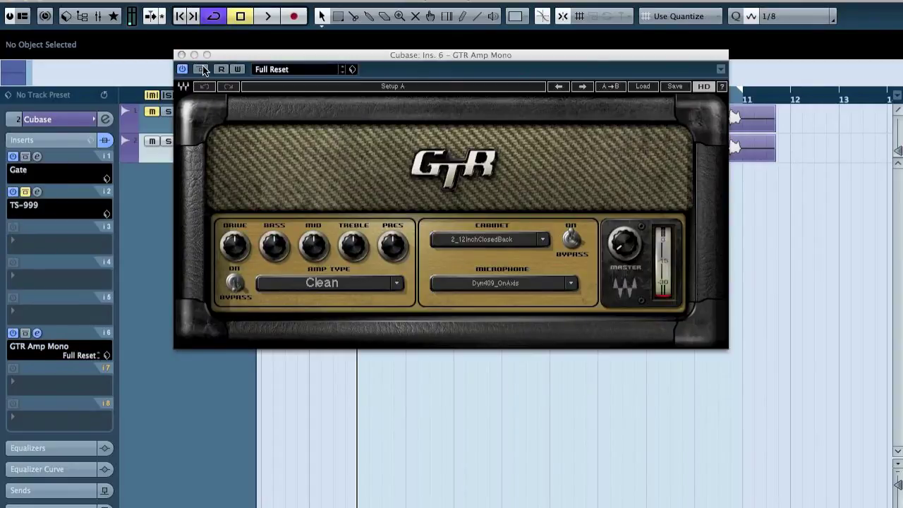
click(182, 55)
key(space)
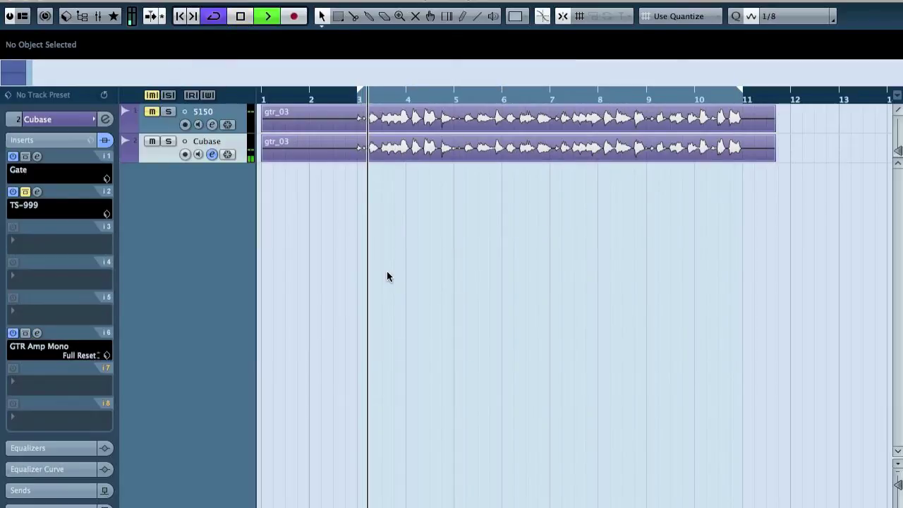
key(space)
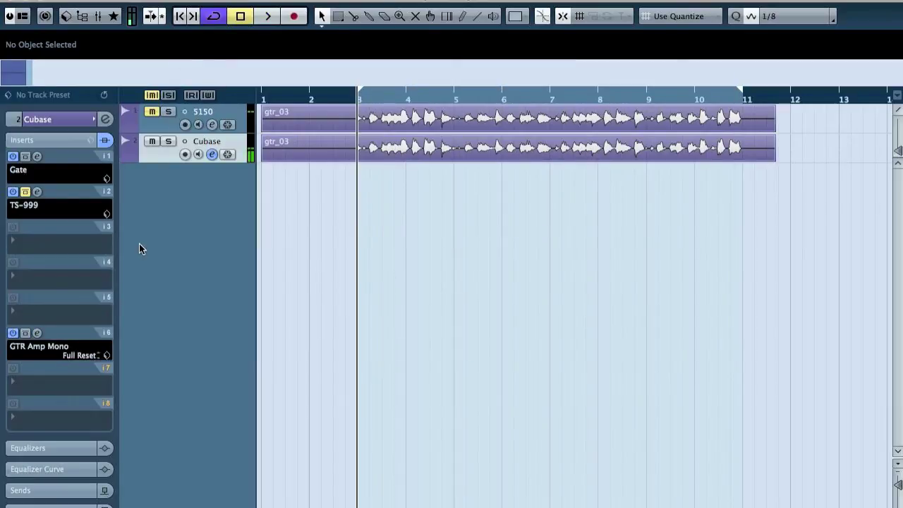
Step: Insert the Distortion effect in the Cubase track's third slot, with Tone at 10.0 and Boost at 5.0
click(27, 243)
mouse_move(103, 355)
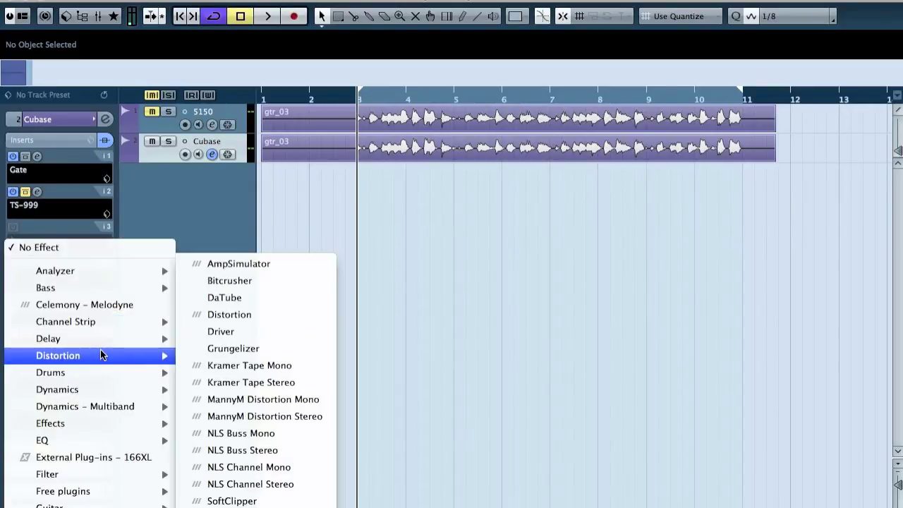
click(233, 314)
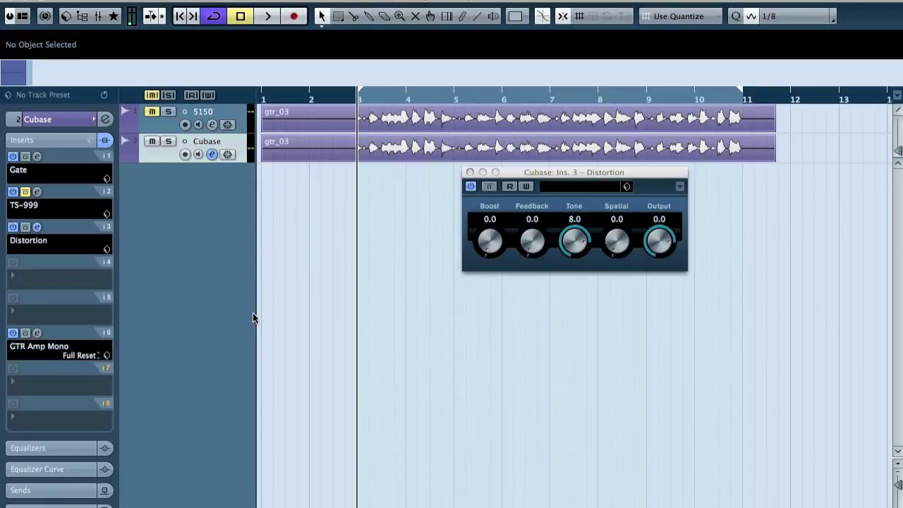
drag(575, 246, 560, 141)
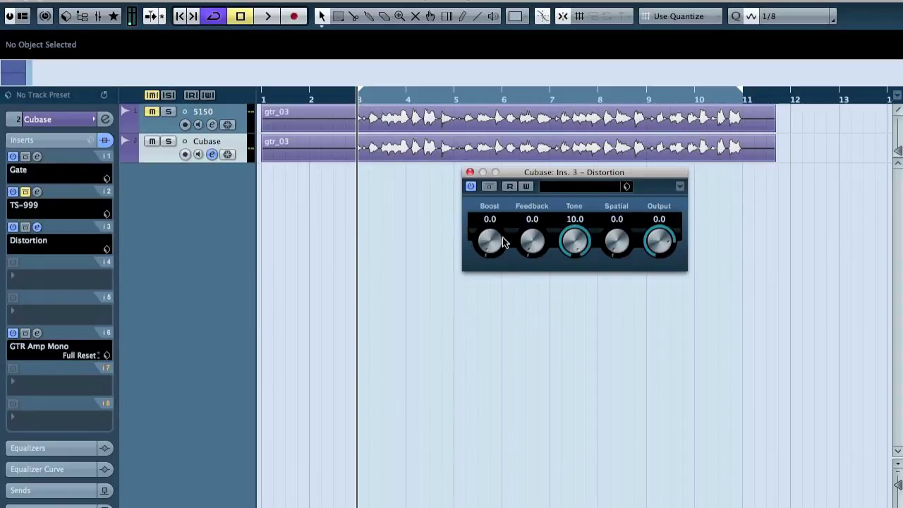
drag(489, 256, 473, 169)
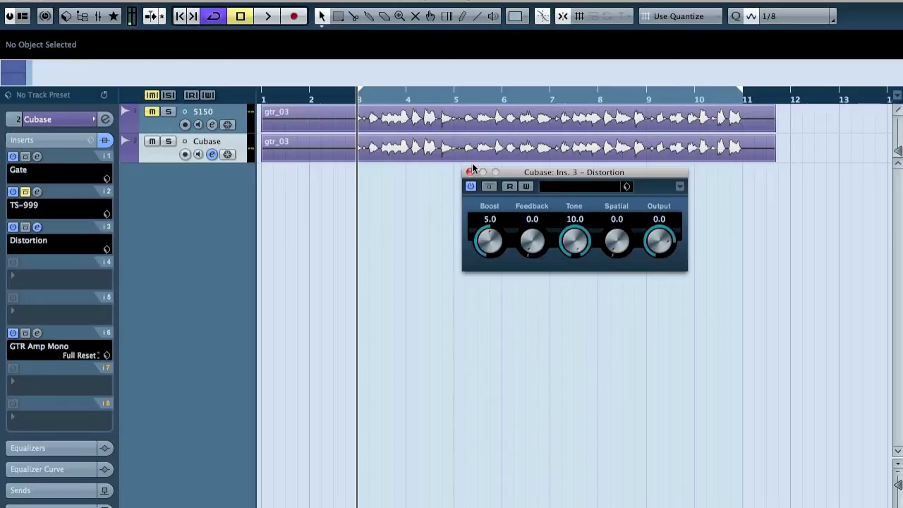
Step: Open NC_7170_Lead on the 5150 track and compare both tracks during playback, soloing the 5150 track
click(198, 118)
click(37, 227)
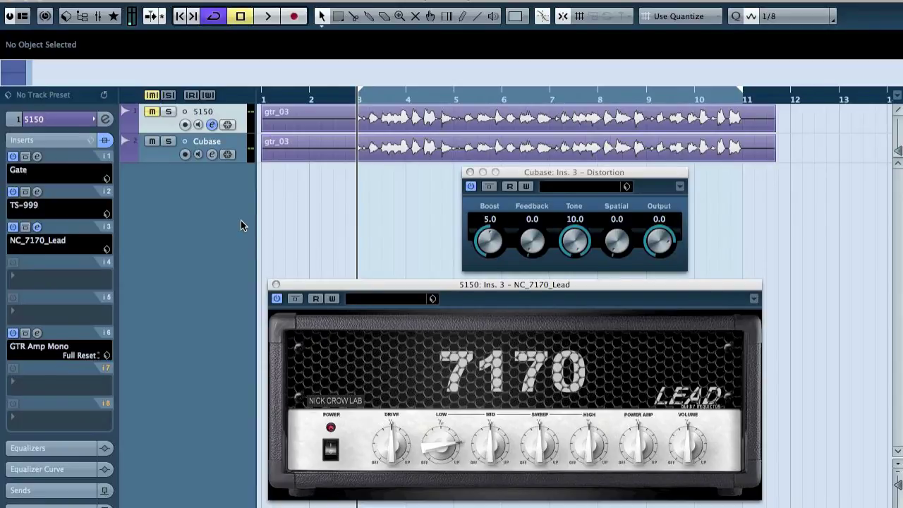
key(Down)
key(space)
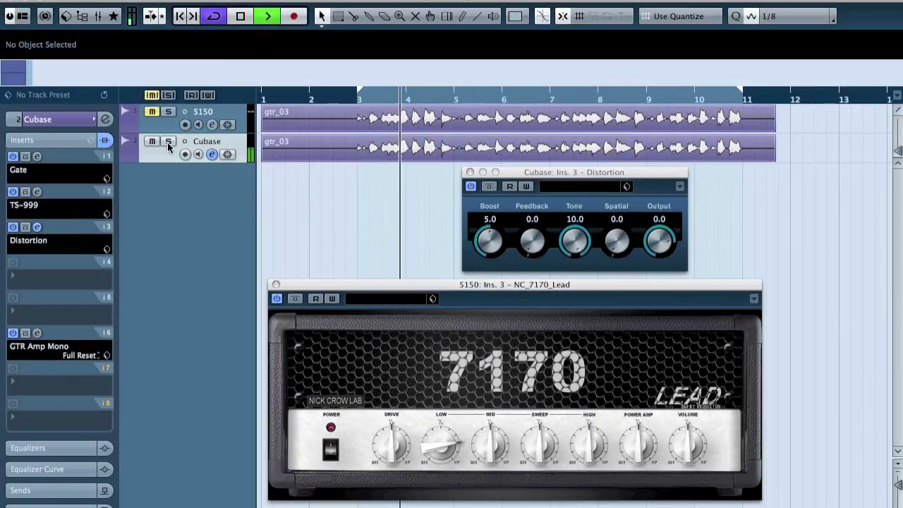
click(172, 113)
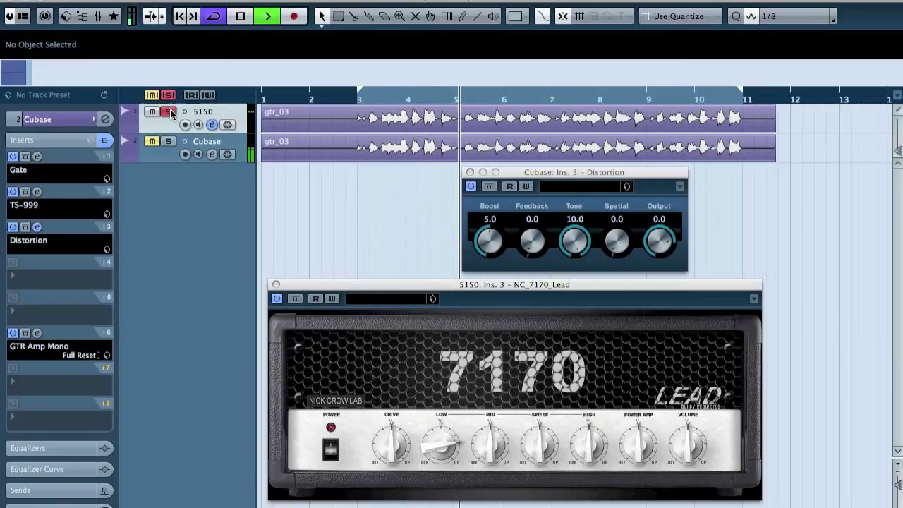
key(space)
Step: Clear the solo on the 5150 track and set the Cubase track's Distortion Output to 5.4
click(170, 114)
drag(657, 241, 655, 234)
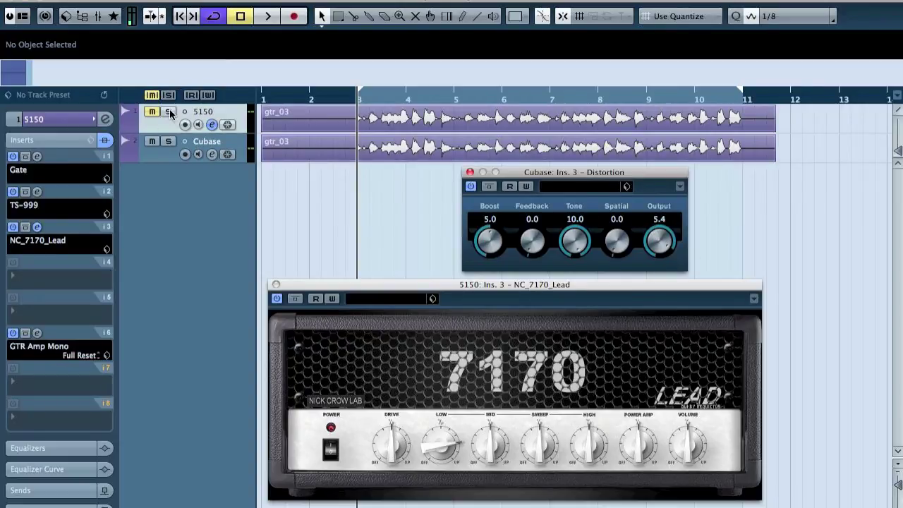
Step: Play back the Cubase track and compare it with the 5150 track by soloing and unsoloing the 5150 track
key(space)
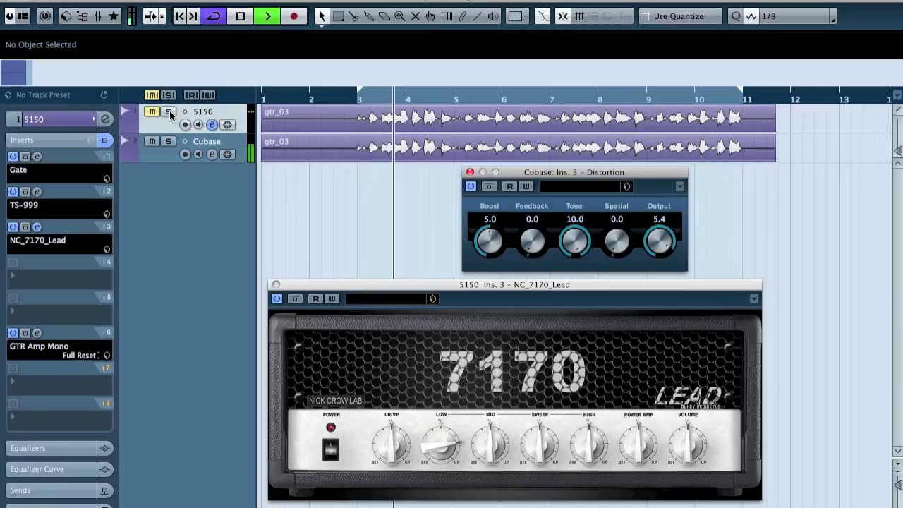
click(170, 114)
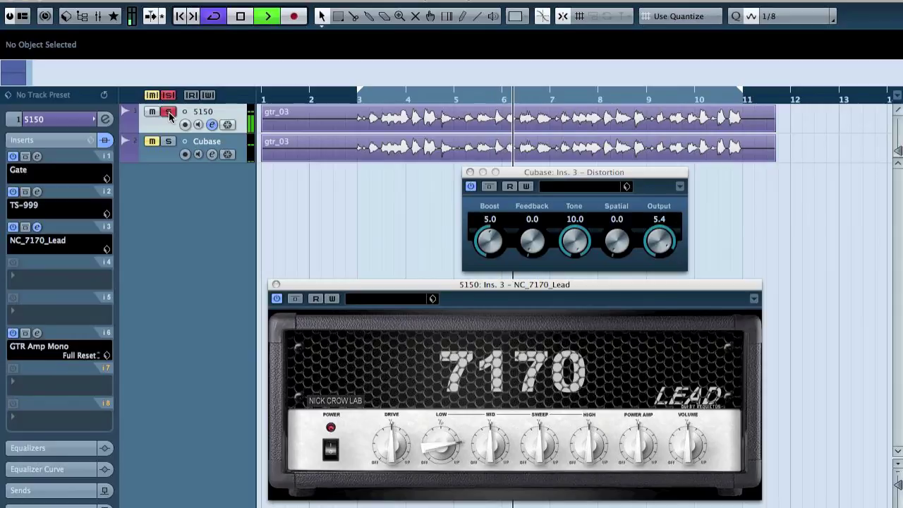
key(space)
click(170, 114)
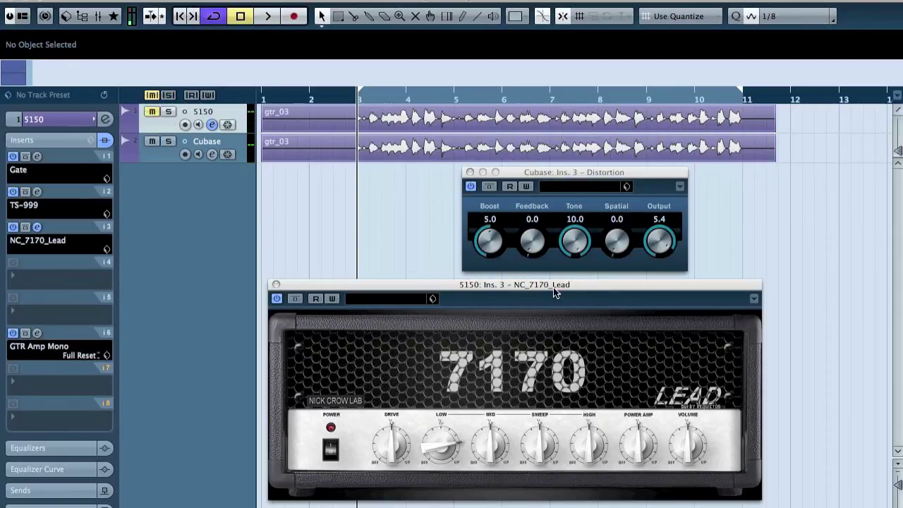
Step: Insert the StudioEQ effect in the Cubase track's fourth insert slot
click(39, 278)
click(238, 198)
click(229, 146)
click(47, 275)
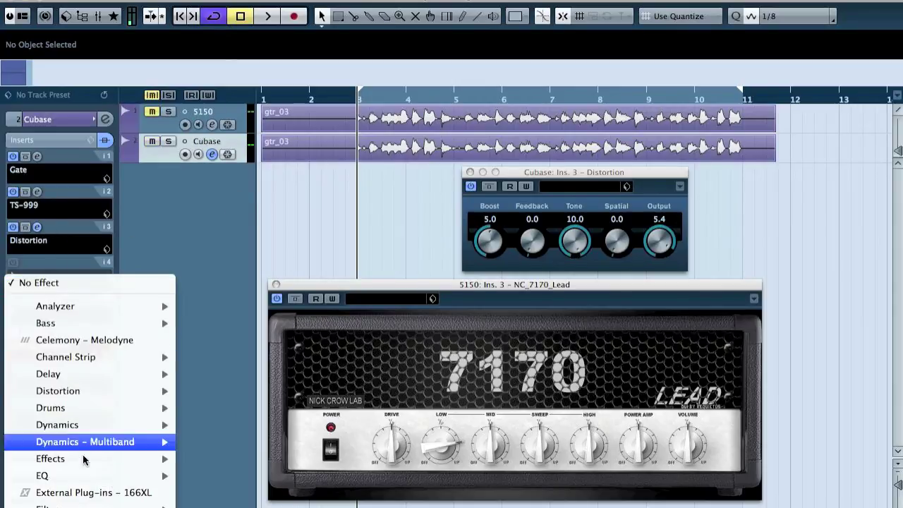
mouse_move(90, 474)
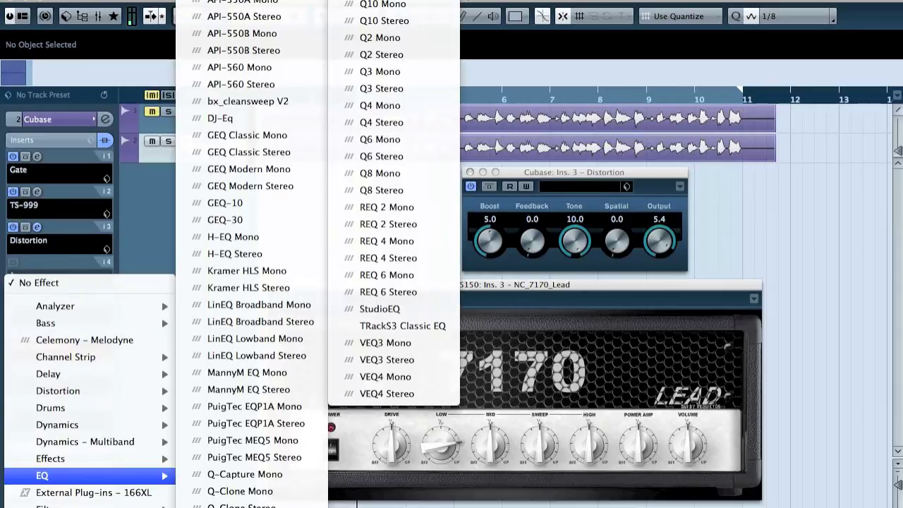
click(412, 308)
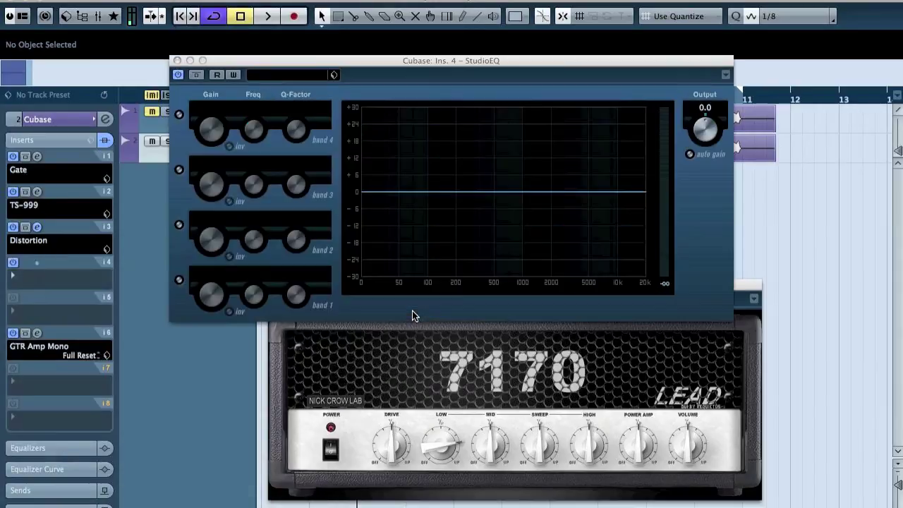
Step: Enable StudioEQ band 4 and, during playback, set its Gain to 4.6, Freq to 581 and Q-Factor to 4.1
click(179, 116)
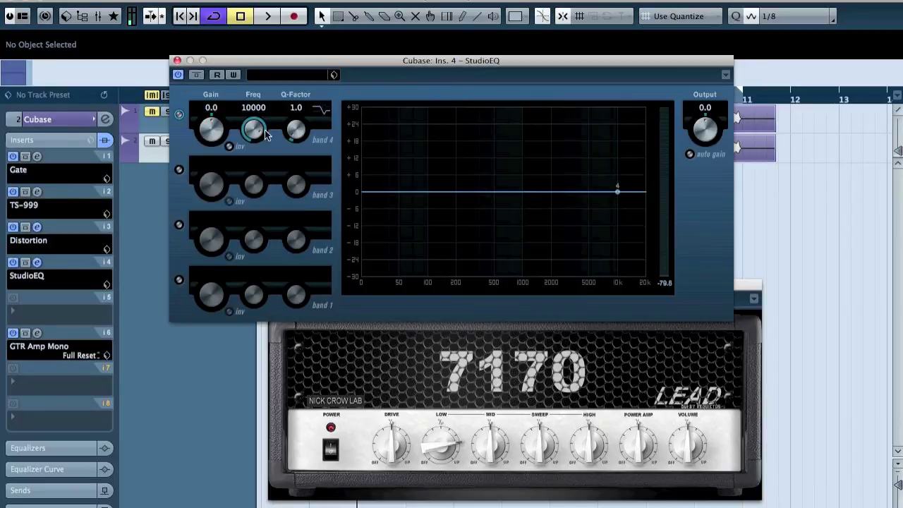
key(space)
drag(616, 193, 501, 182)
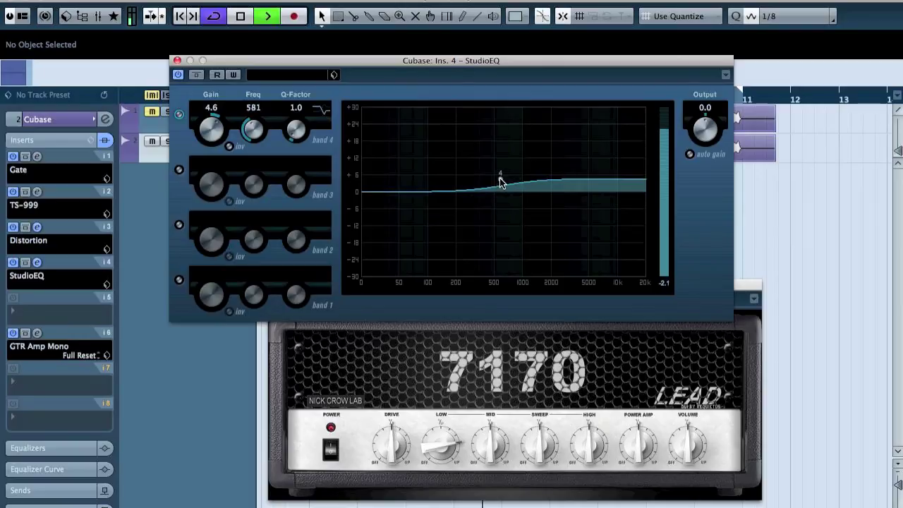
drag(294, 140, 308, 94)
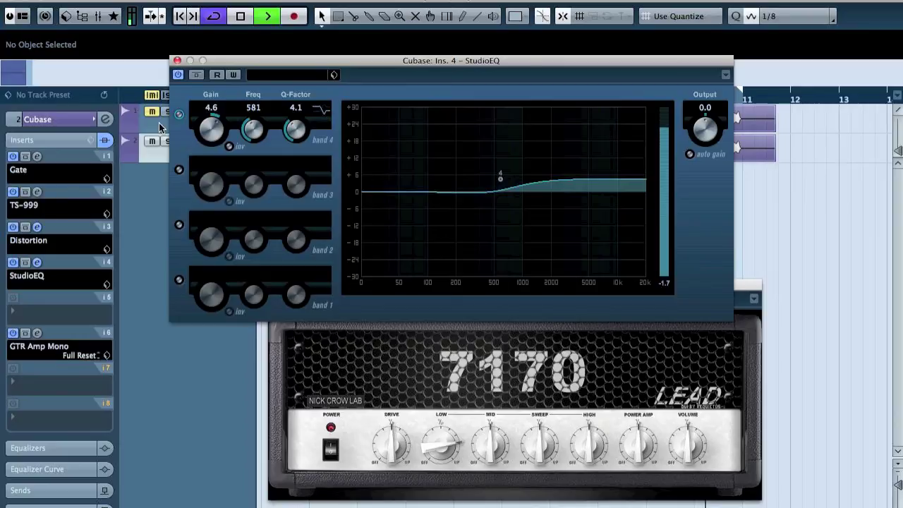
Step: Compare the equalized Cubase track with the soloed 5150 track, closing the StudioEQ window, and return to the Cubase track with playback stopped
click(163, 114)
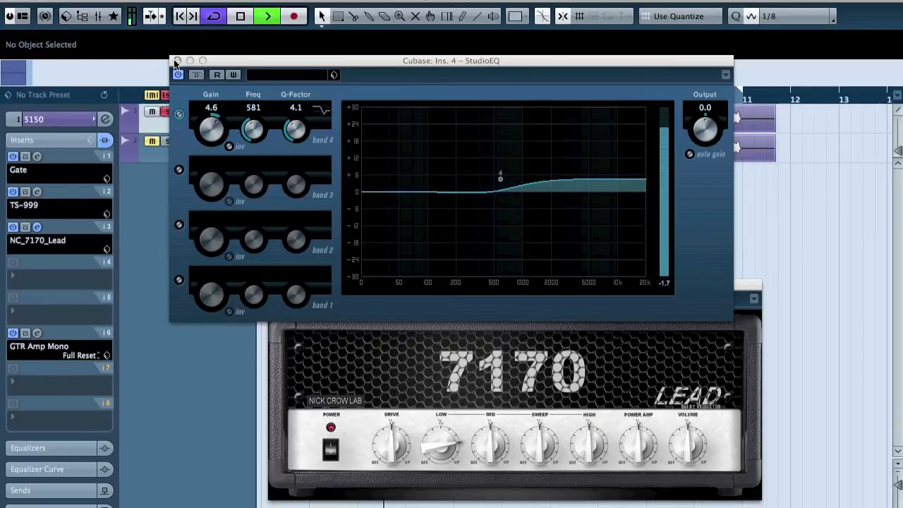
click(176, 60)
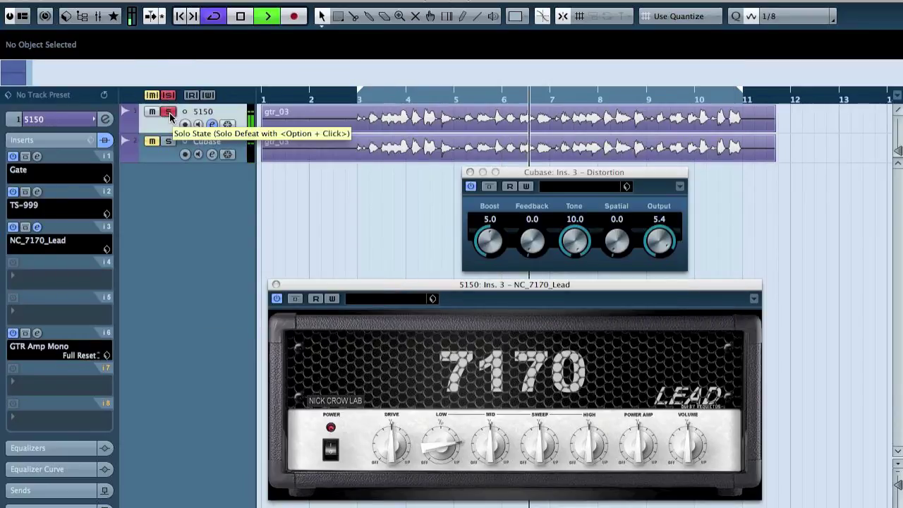
click(169, 113)
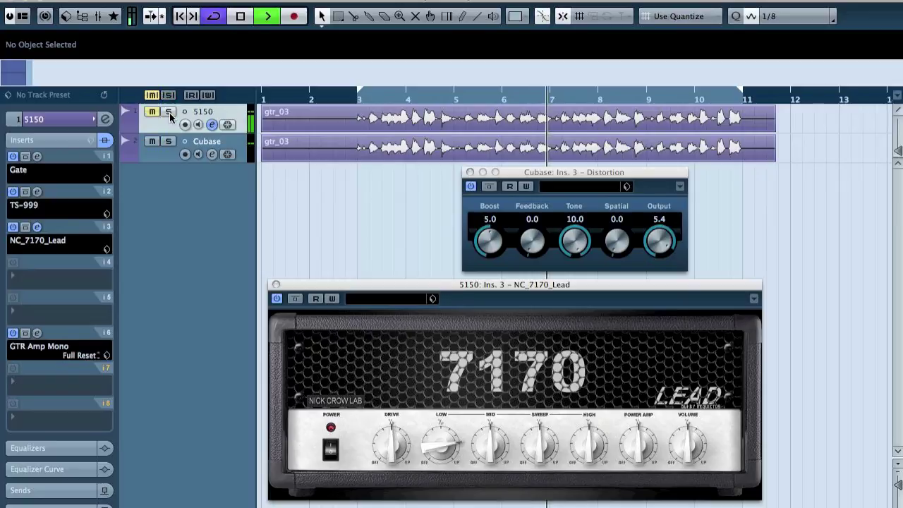
click(162, 158)
key(space)
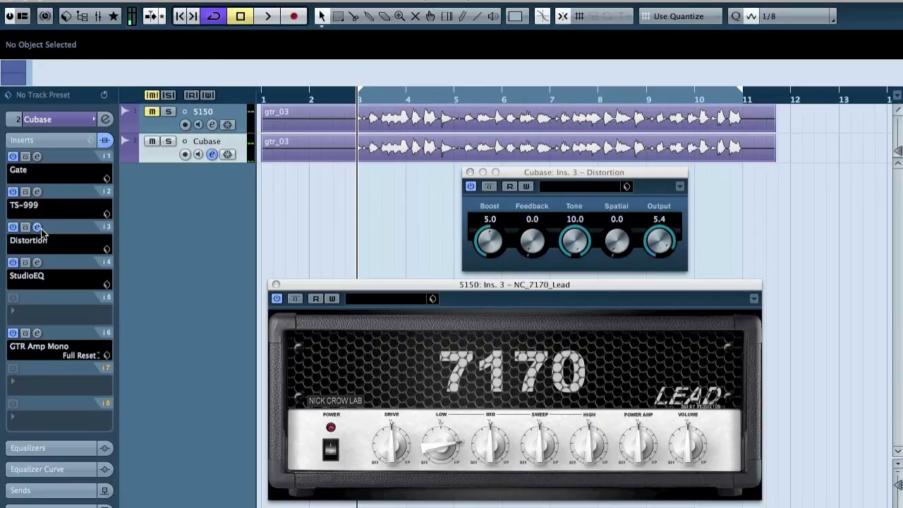
Step: Set the Cubase track's Distortion Boost to 6.2 and compare it with the 5150 track during playback by toggling the 5150 solo
drag(492, 238, 493, 225)
key(space)
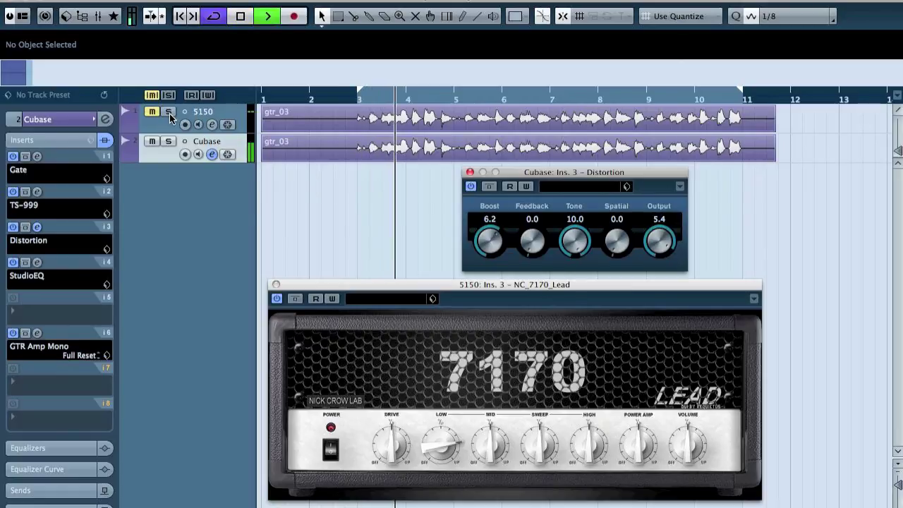
click(169, 116)
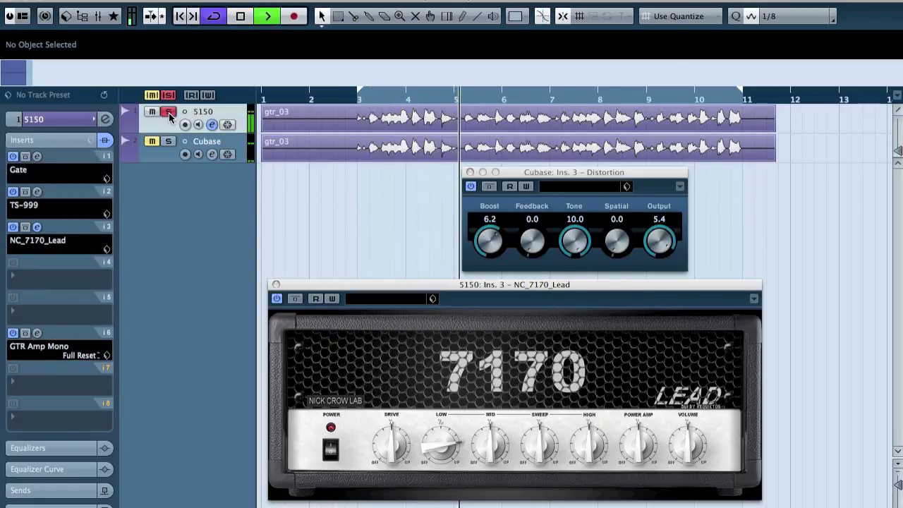
click(169, 114)
key(space)
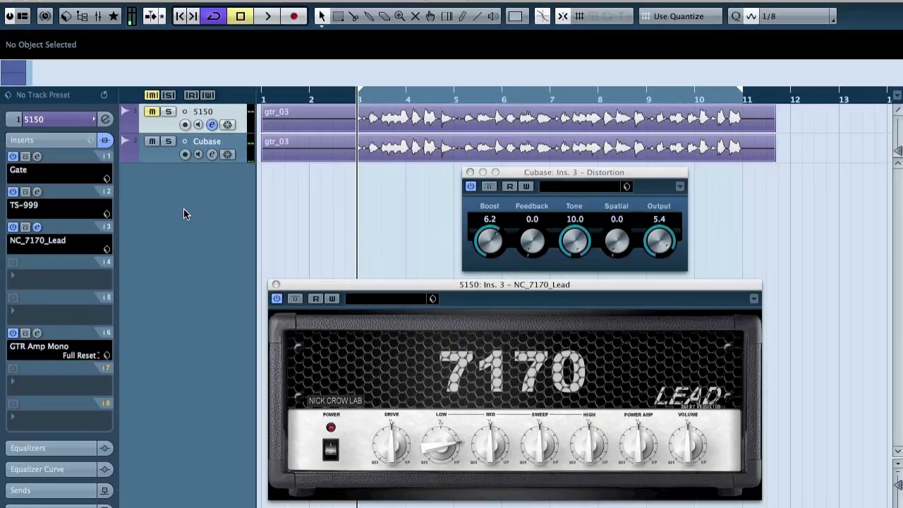